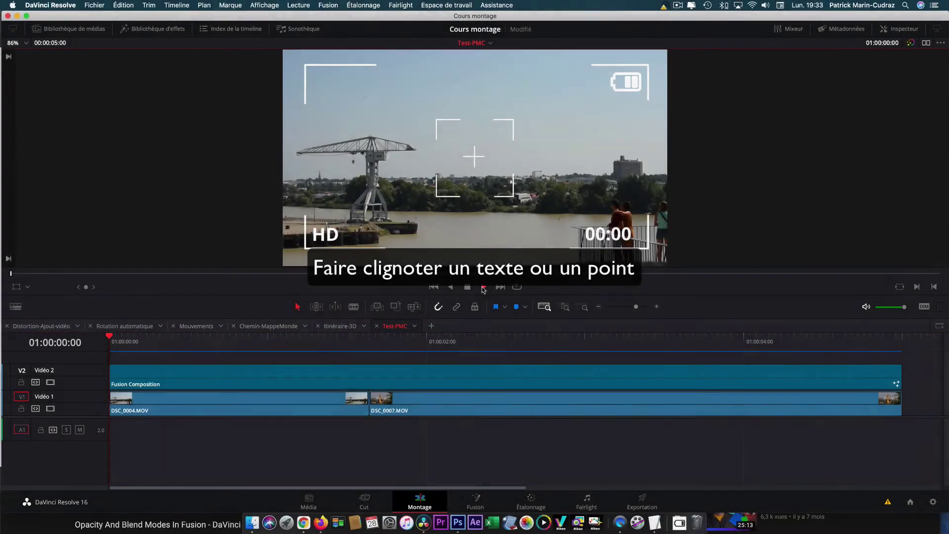
Add a Background node feeding a Text node whose text reads 'HD'
{"action": "left_click", "coordinate": [484, 287]}
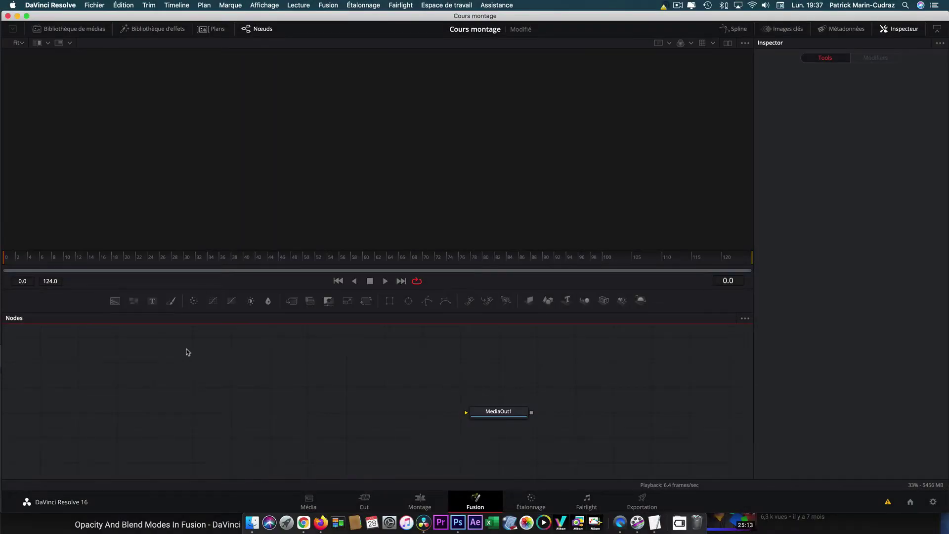
{"action": "left_click_drag", "start_coordinate": [114, 301], "coordinate": [218, 366]}
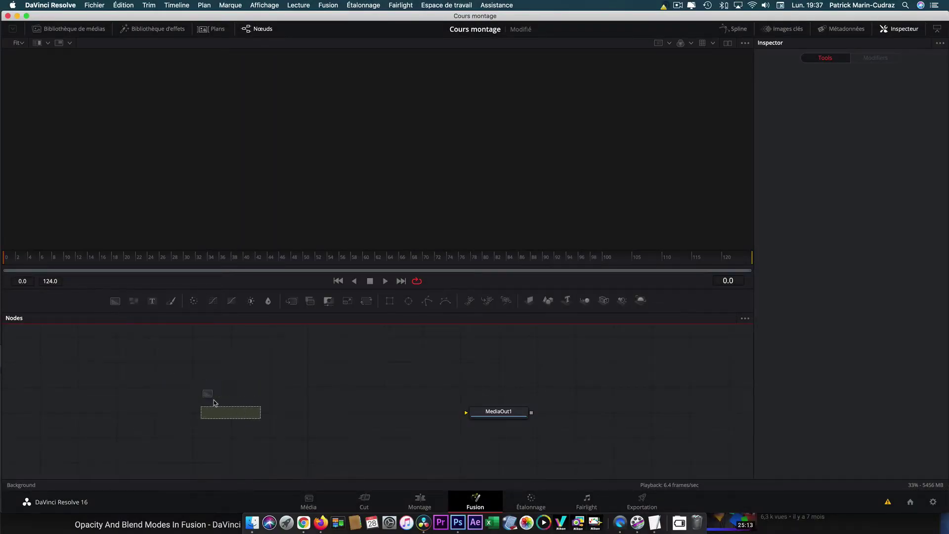
{"action": "left_click_drag", "start_coordinate": [152, 302], "coordinate": [335, 394]}
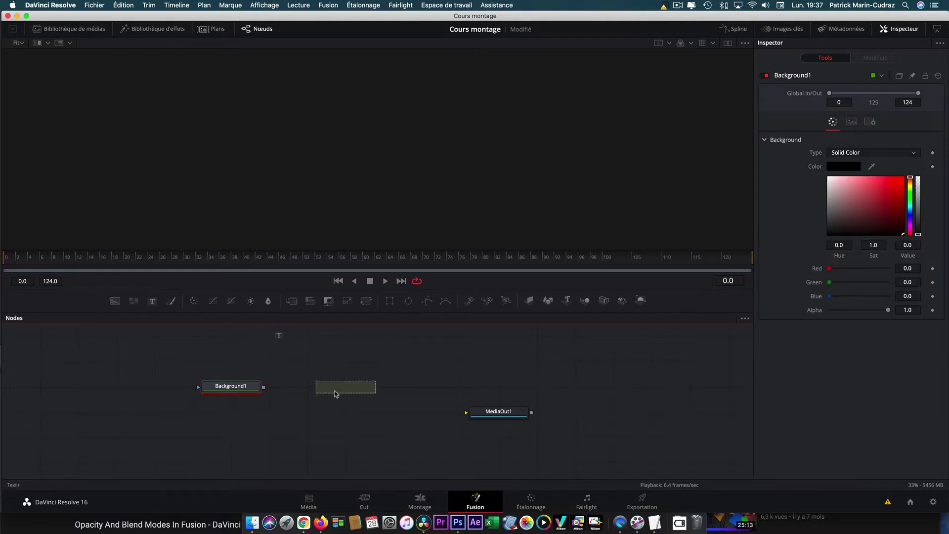
{"action": "mouse_move", "coordinate": [264, 387]}
{"action": "left_mouse_down"}
{"action": "mouse_move", "coordinate": [324, 388]}
{"action": "mouse_move", "coordinate": [337, 191]}
{"action": "left_mouse_up"}
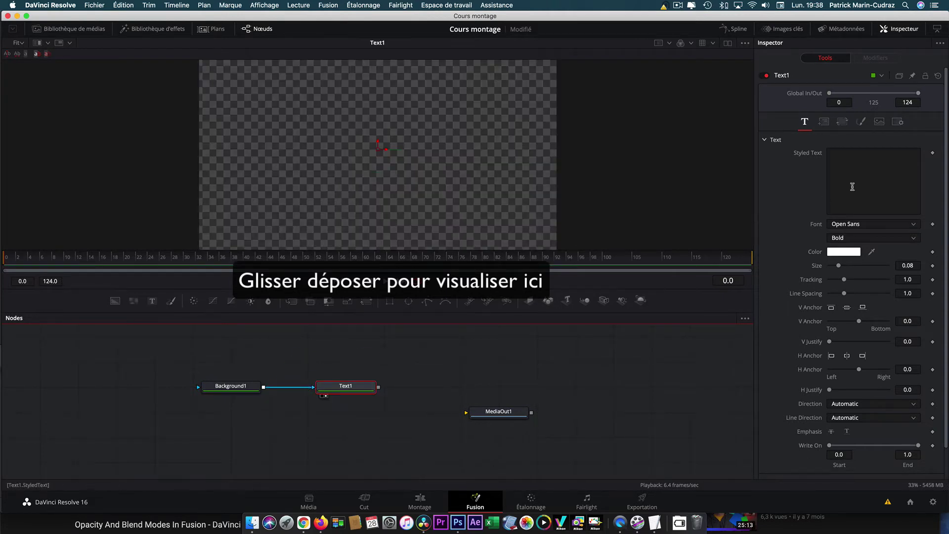
{"action": "left_click", "coordinate": [851, 169]}
{"action": "type", "text": "H"}
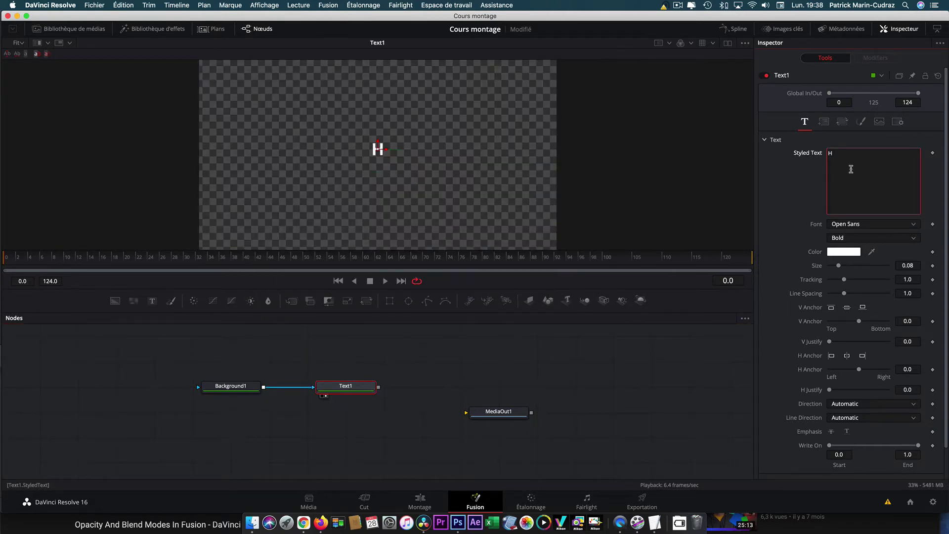
{"action": "type", "text": "D"}
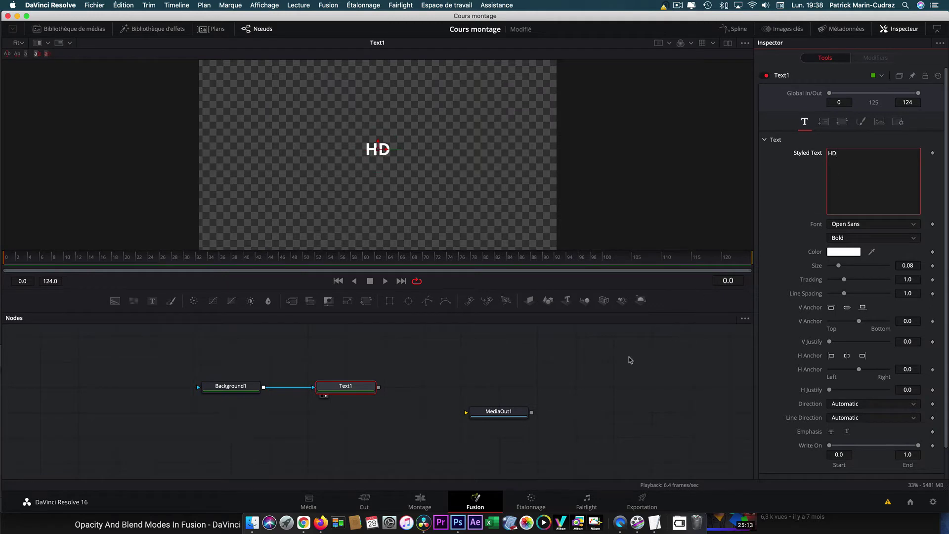
{"action": "left_click", "coordinate": [630, 360]}
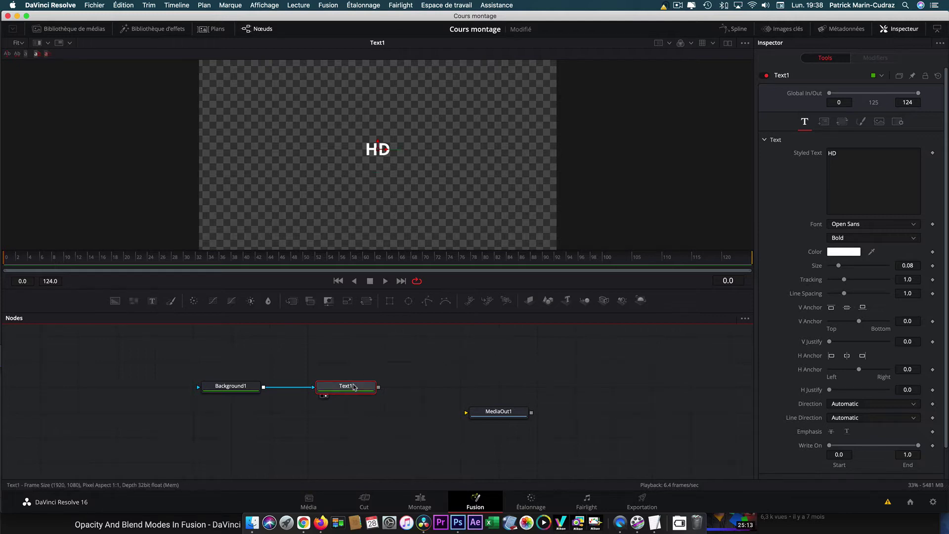
Give Text1's Opacity a sin(time) expression
{"action": "left_click", "coordinate": [861, 121]}
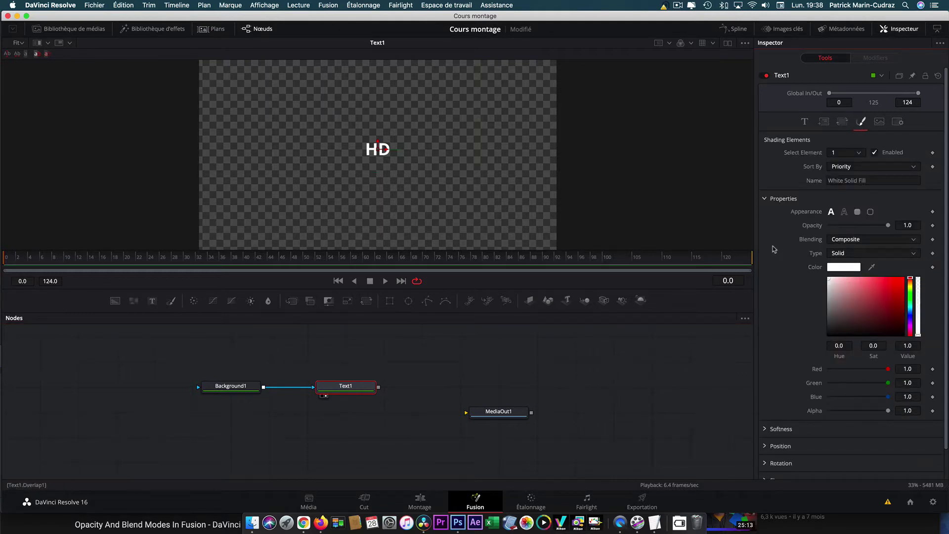
{"action": "right_click", "coordinate": [811, 228]}
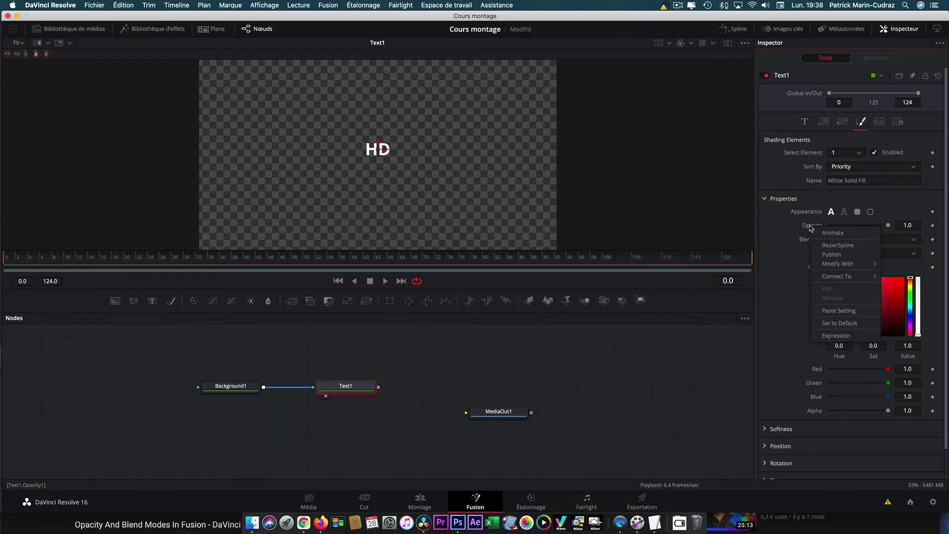
{"action": "left_click", "coordinate": [833, 336]}
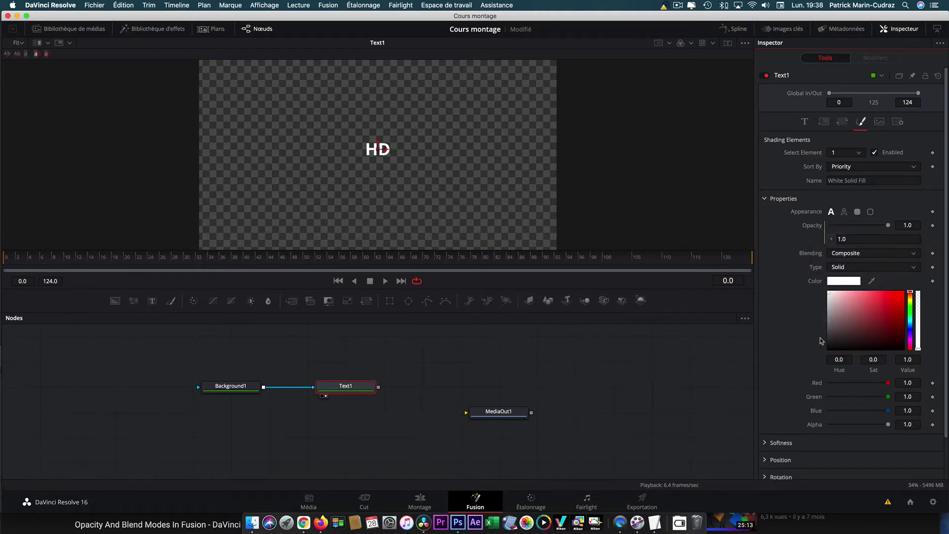
{"action": "left_click", "coordinate": [856, 239]}
{"action": "key", "text": "BackSpace"}
{"action": "key", "text": "BackSpace"}
{"action": "type", "text": "sin(time"}
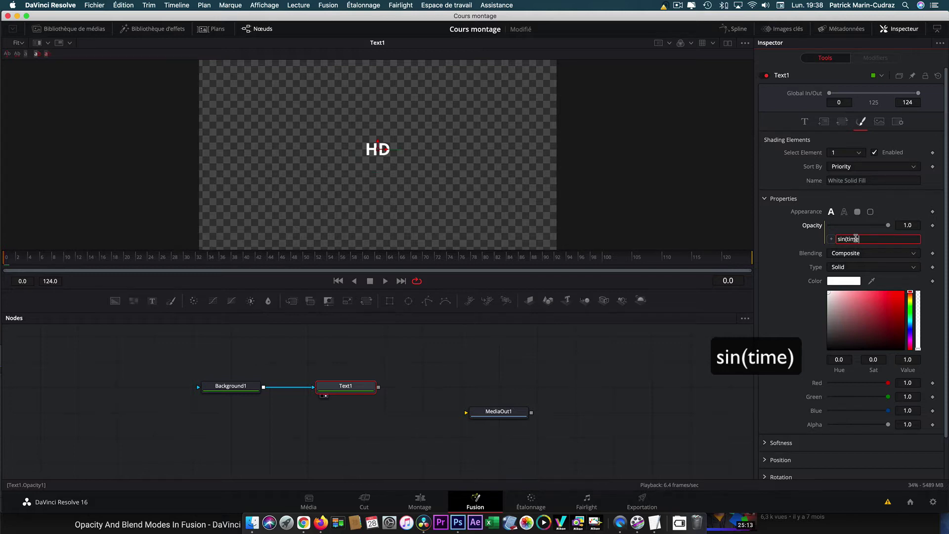
{"action": "type", "text": ")"}
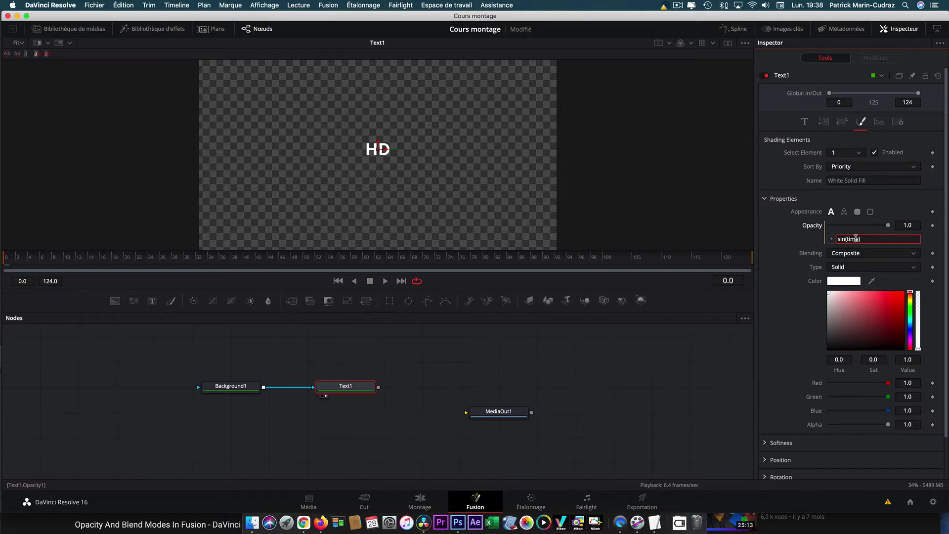
{"action": "key", "text": "Return"}
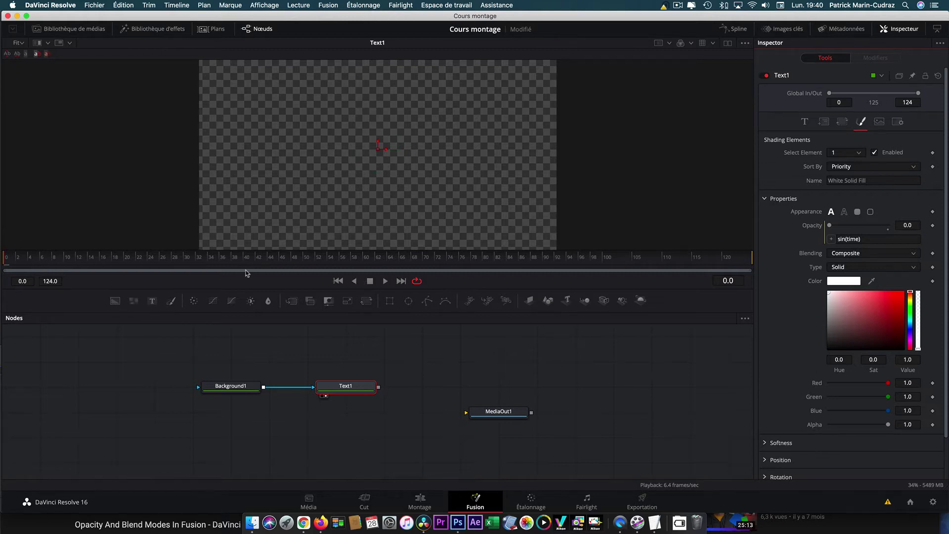
Change the Opacity expression to sin(time/2)*2 and play back the blinking HD text
{"action": "left_click", "coordinate": [385, 281]}
{"action": "left_click", "coordinate": [865, 239]}
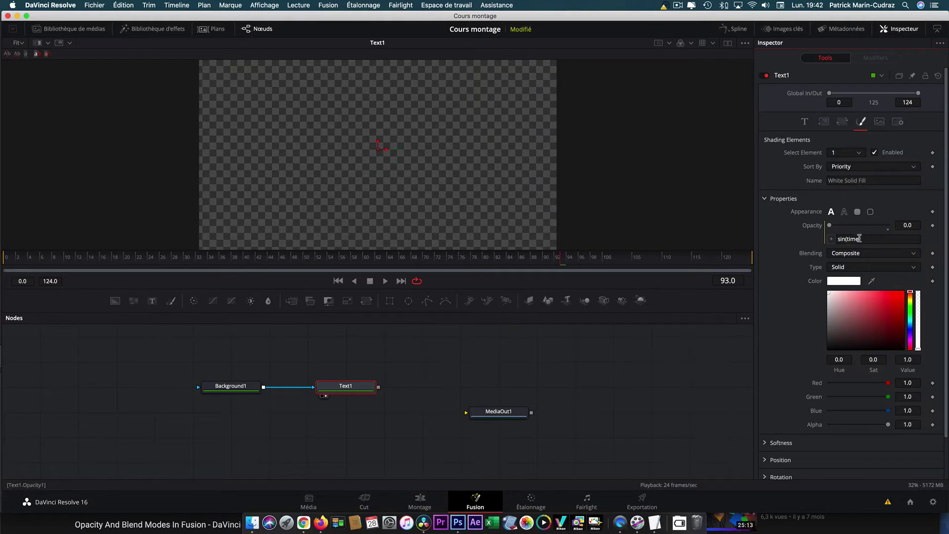
{"action": "left_click", "coordinate": [860, 239]}
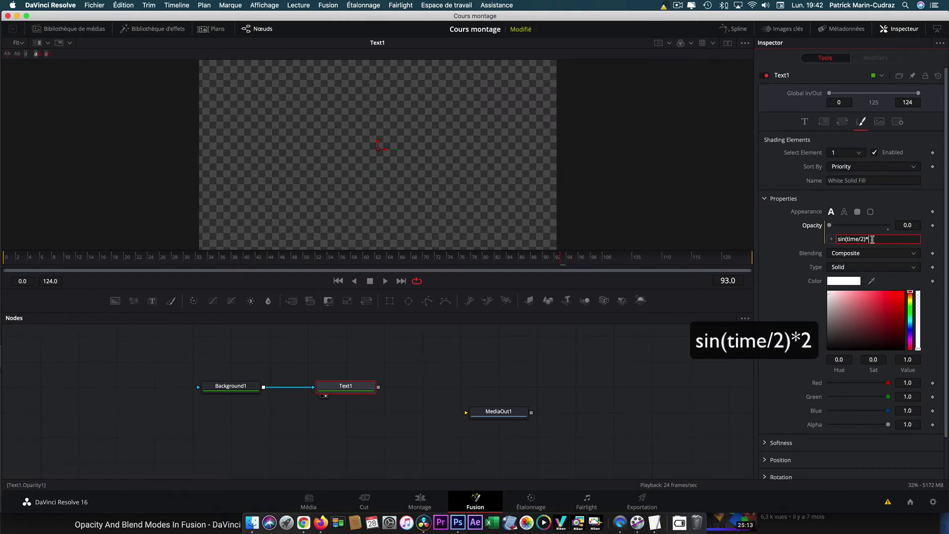
{"action": "type", "text": "2"}
{"action": "key", "text": "Return"}
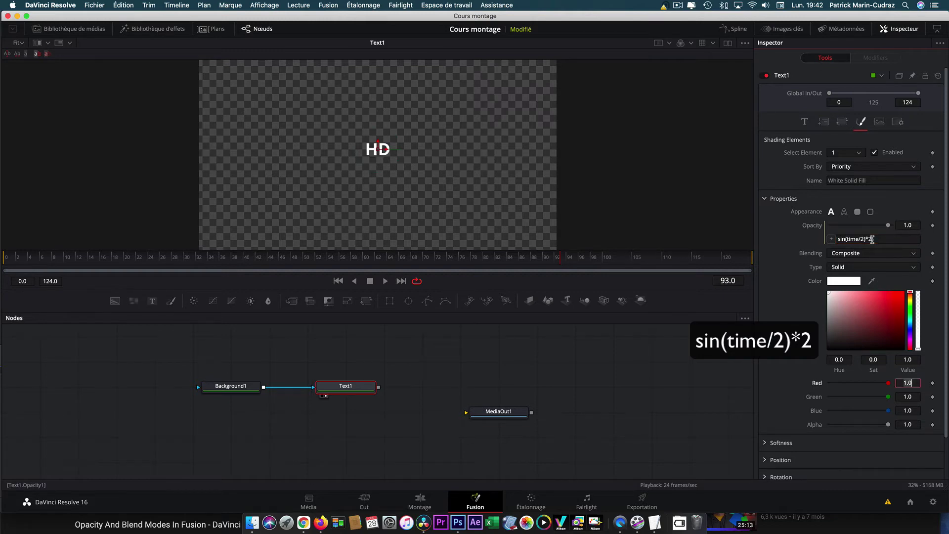
{"action": "left_click", "coordinate": [339, 280]}
{"action": "left_click", "coordinate": [385, 281]}
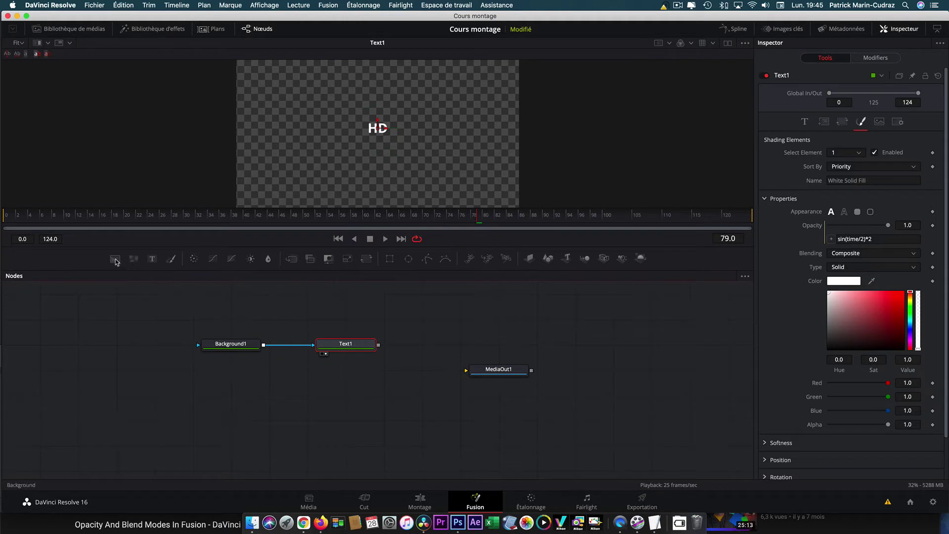
Add a second Background node with an Ellipse mask, coloured red, and view it
{"action": "mouse_move", "coordinate": [115, 258]}
{"action": "left_mouse_down"}
{"action": "mouse_move", "coordinate": [321, 317]}
{"action": "mouse_move", "coordinate": [231, 320]}
{"action": "left_mouse_up"}
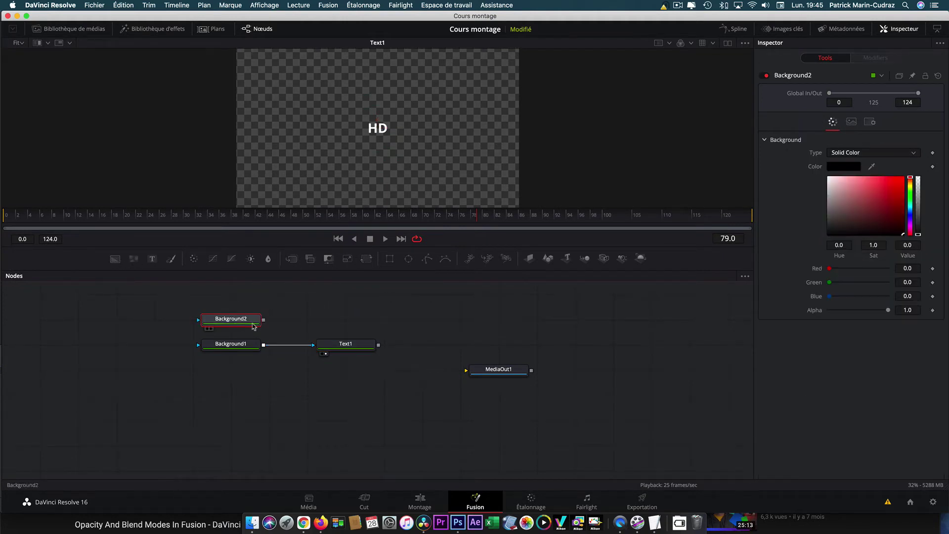
{"action": "left_click", "coordinate": [408, 259]}
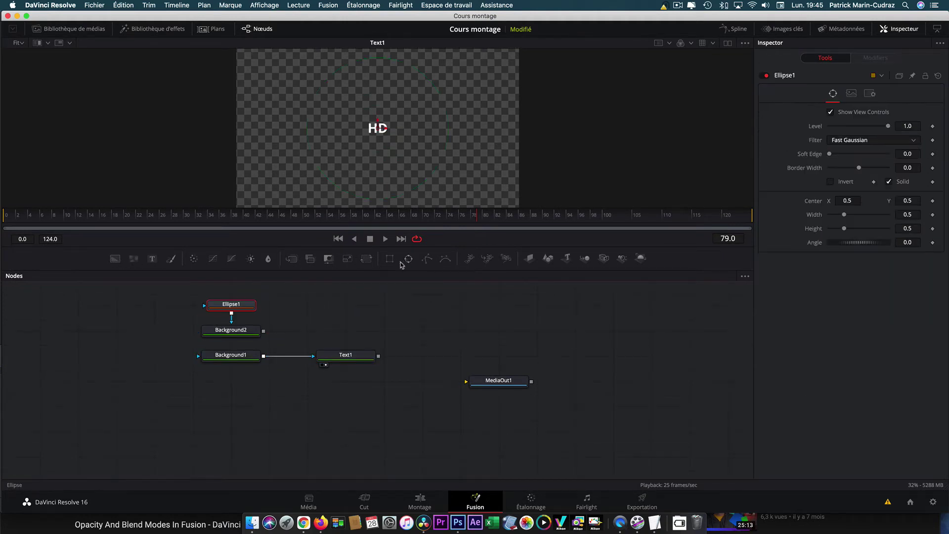
{"action": "left_click", "coordinate": [242, 335]}
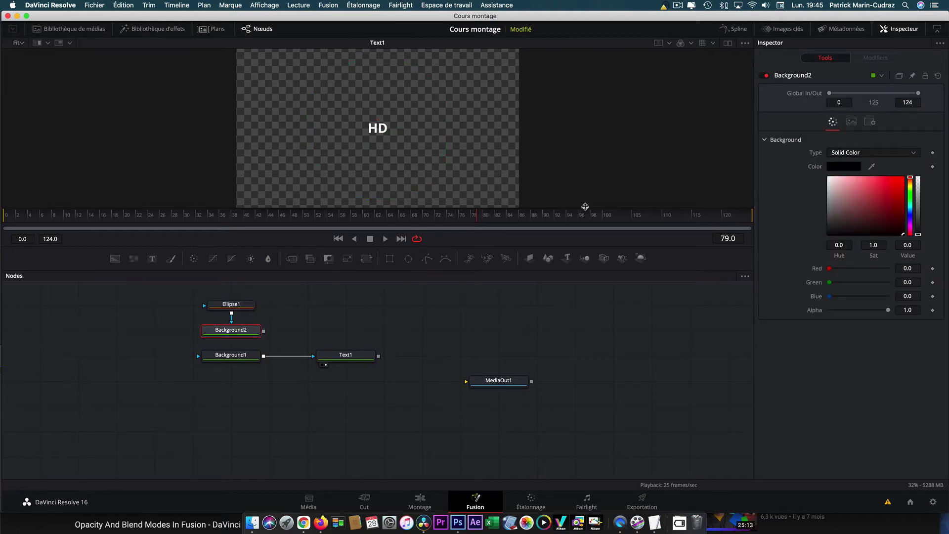
{"action": "left_click_drag", "start_coordinate": [906, 237], "coordinate": [904, 177]}
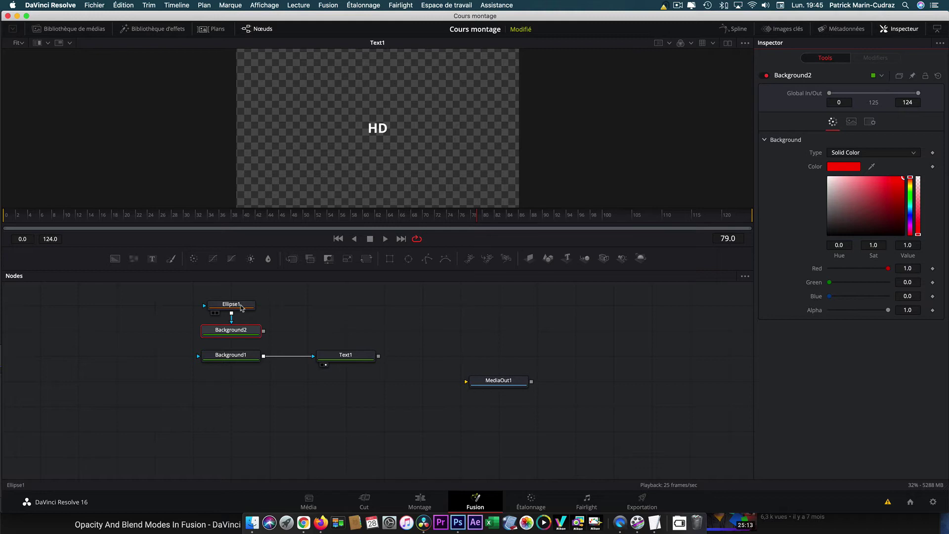
{"action": "key", "text": "1"}
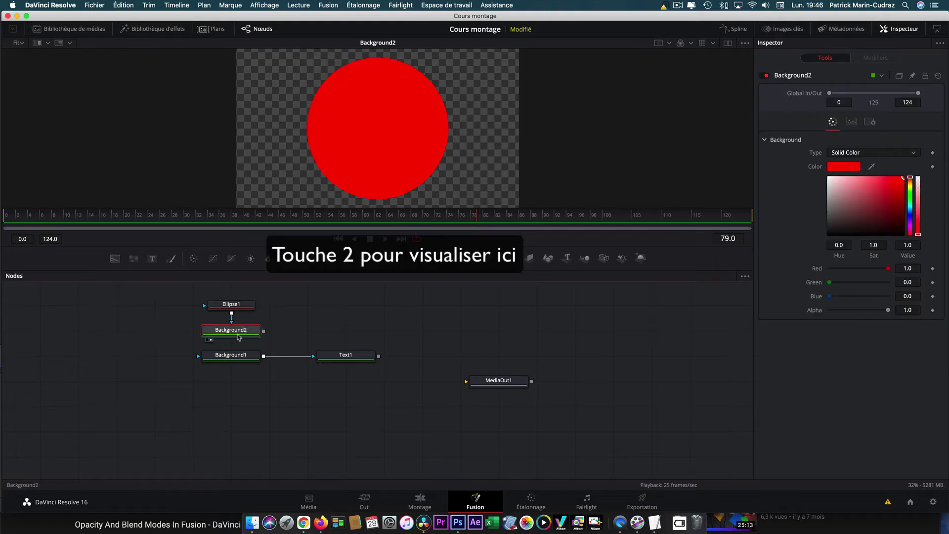
Link Ellipse1's Width to its Height and shrink the circle
{"action": "left_click", "coordinate": [240, 309]}
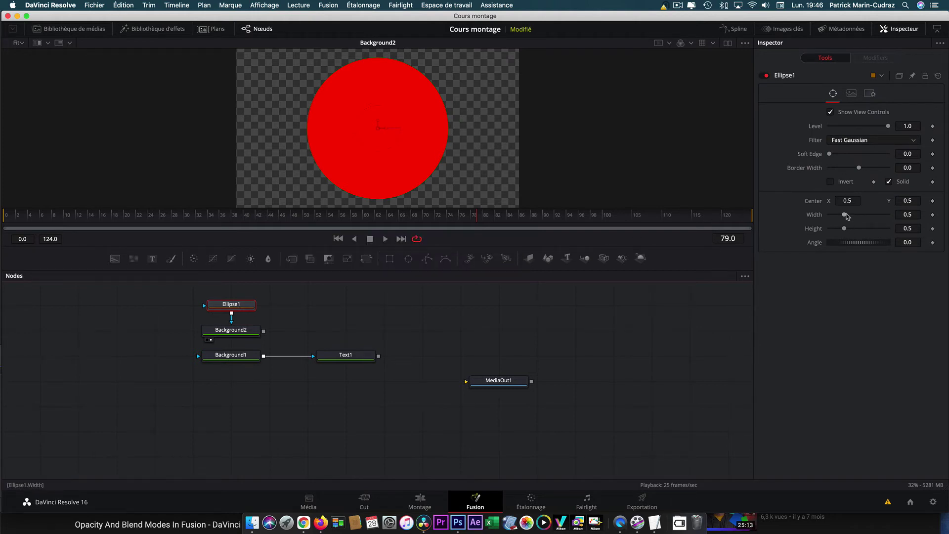
{"action": "right_click", "coordinate": [813, 218]}
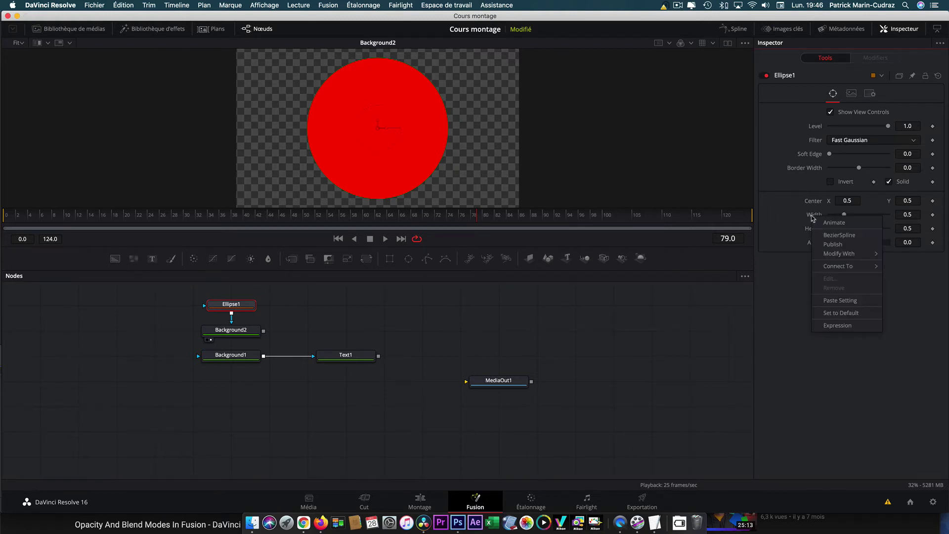
{"action": "left_click", "coordinate": [834, 328]}
{"action": "left_click_drag", "start_coordinate": [832, 228], "coordinate": [814, 243]}
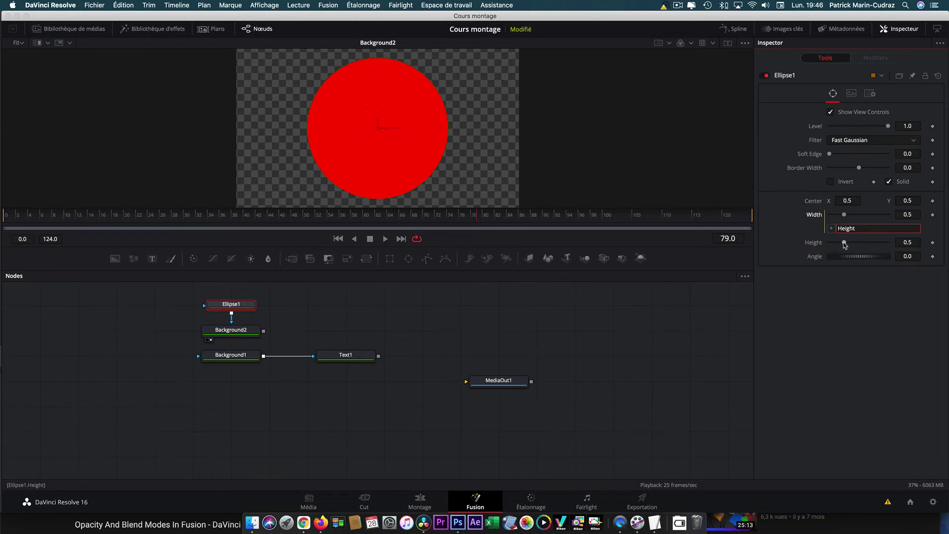
{"action": "key", "text": "Tab"}
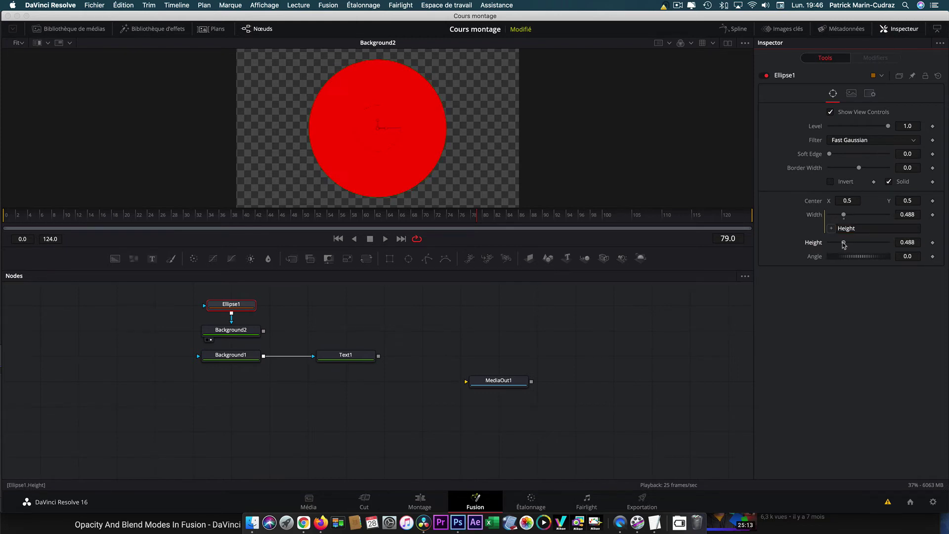
{"action": "left_click_drag", "start_coordinate": [845, 243], "coordinate": [833, 246]}
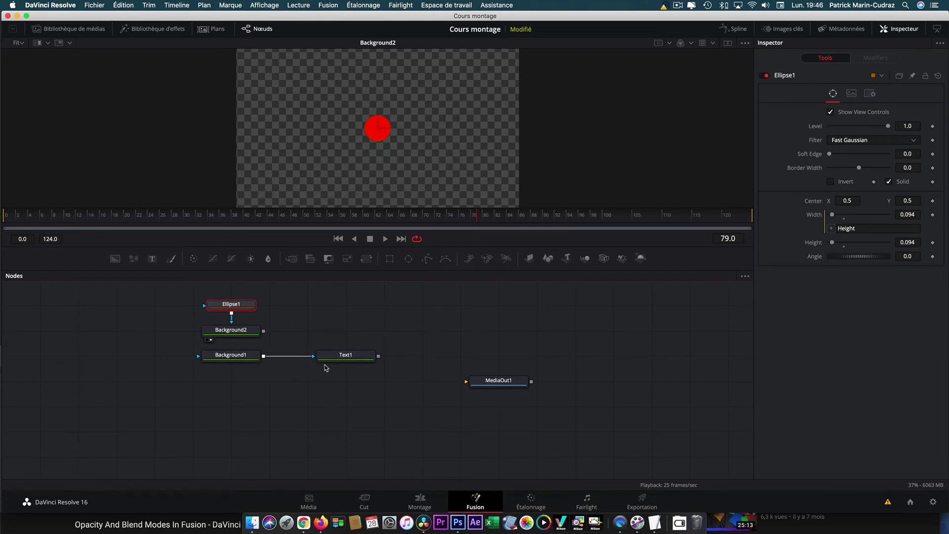
Add the expression sin(time/2)*2 to Ellipse1's Level so the circle pulses
{"action": "left_click", "coordinate": [341, 357]}
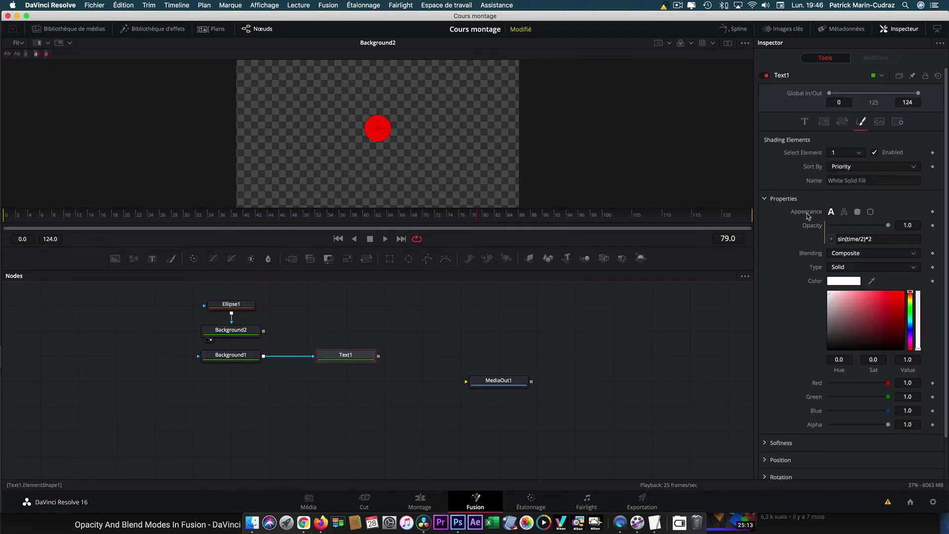
{"action": "left_click", "coordinate": [877, 238]}
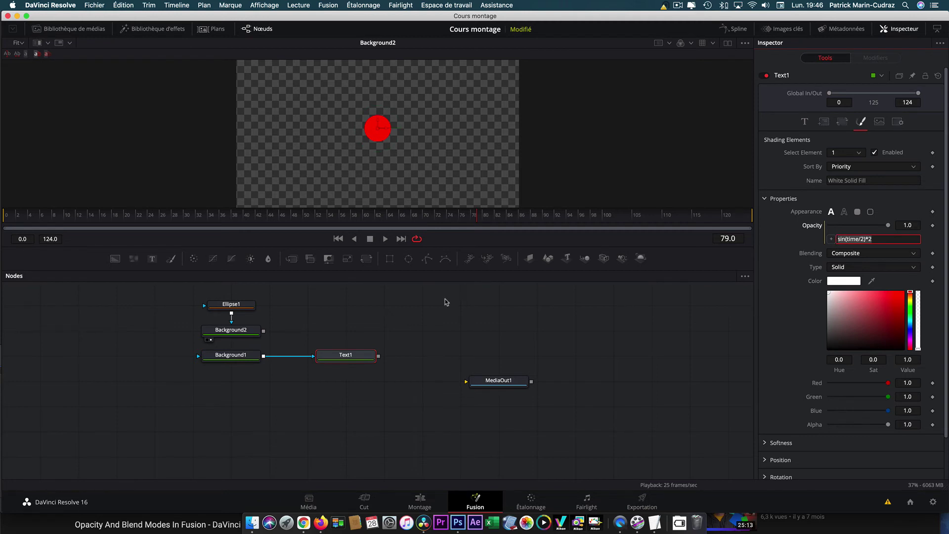
{"action": "left_click", "coordinate": [240, 306]}
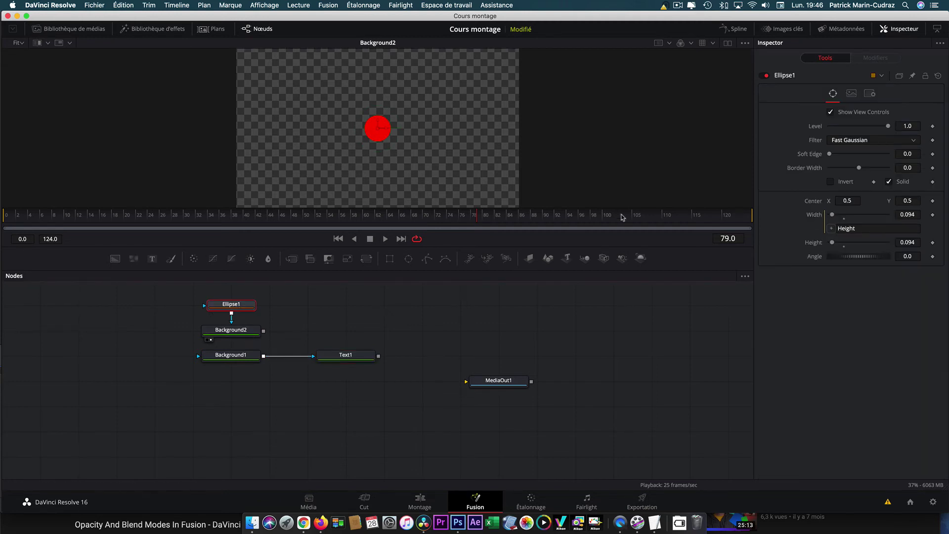
{"action": "right_click", "coordinate": [815, 128]}
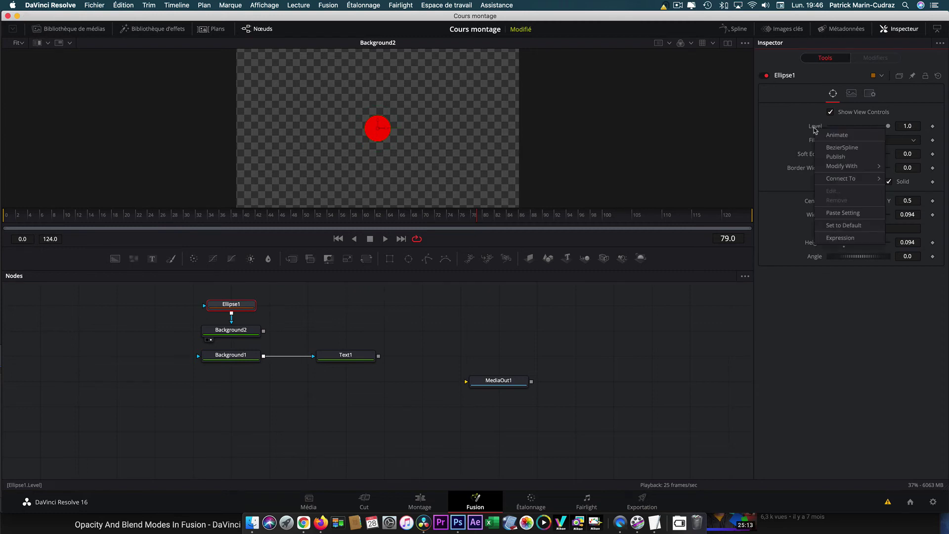
{"action": "left_click", "coordinate": [837, 239]}
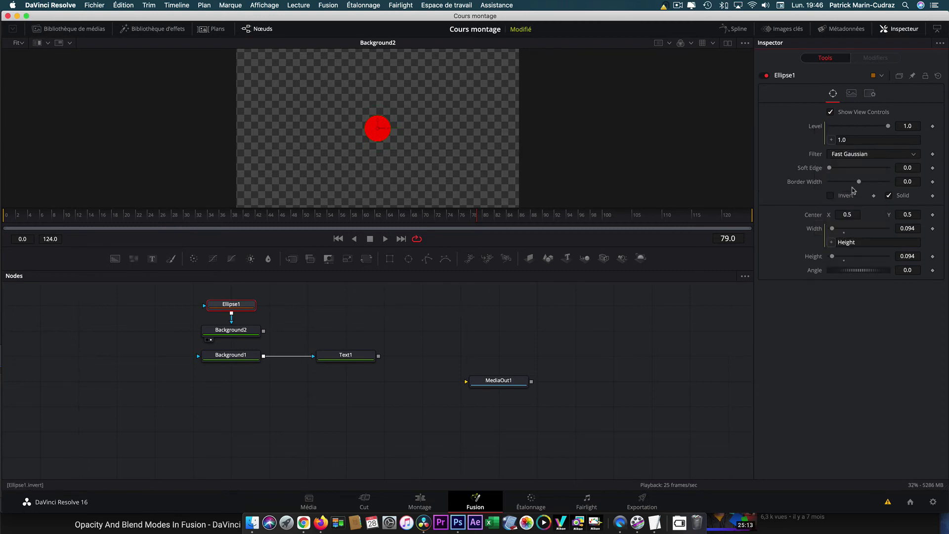
{"action": "left_click", "coordinate": [851, 141]}
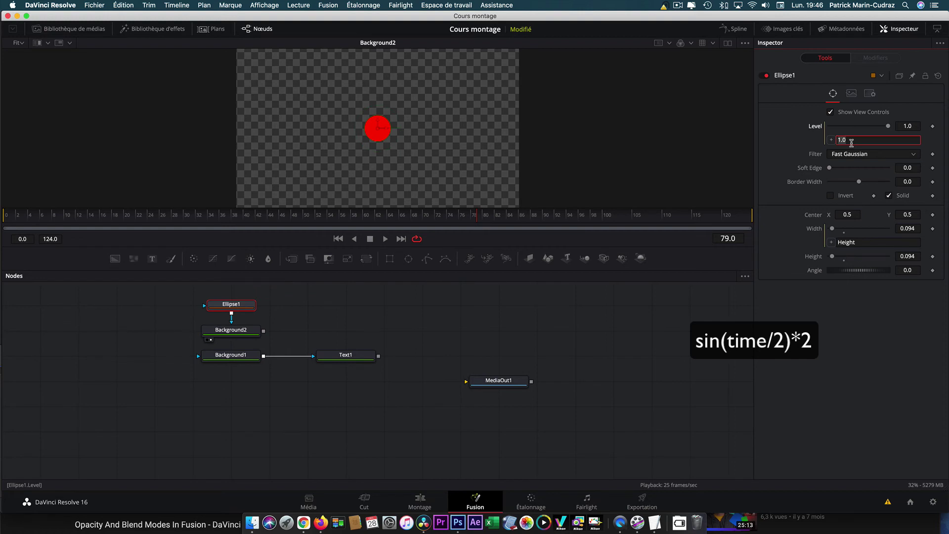
{"action": "type", "text": "sin(time/2)*2"}
{"action": "key", "text": "Tab"}
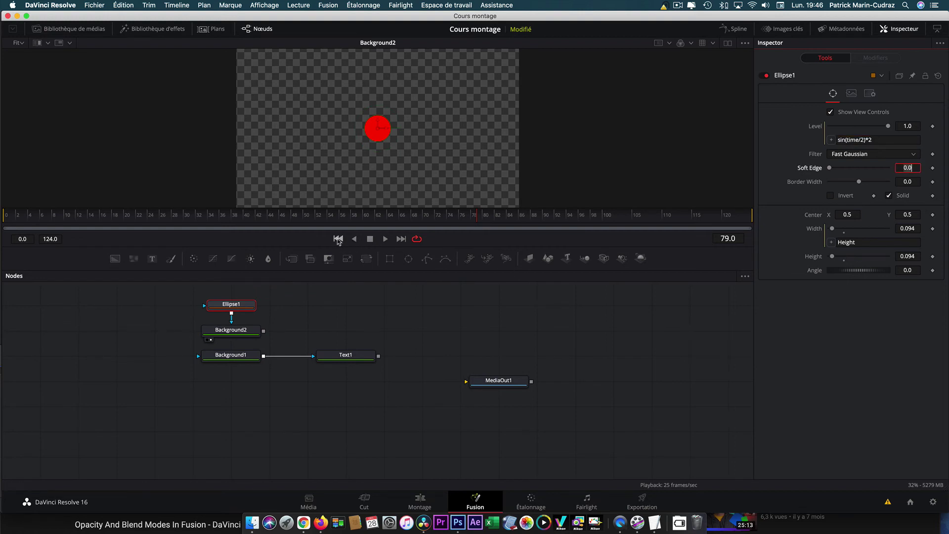
Move the red circle right of centre and play back to watch it pulse
{"action": "left_click_drag", "start_coordinate": [379, 130], "coordinate": [420, 129]}
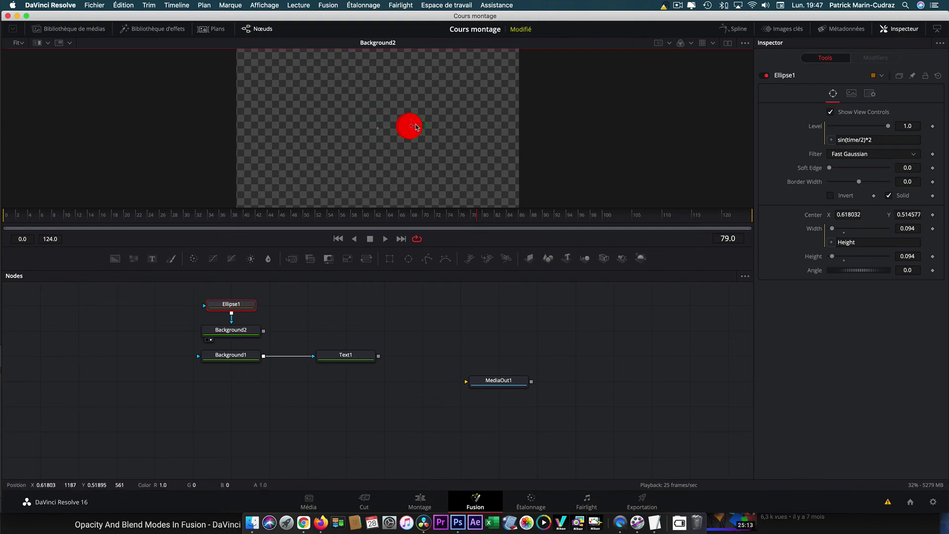
{"action": "left_click", "coordinate": [339, 239]}
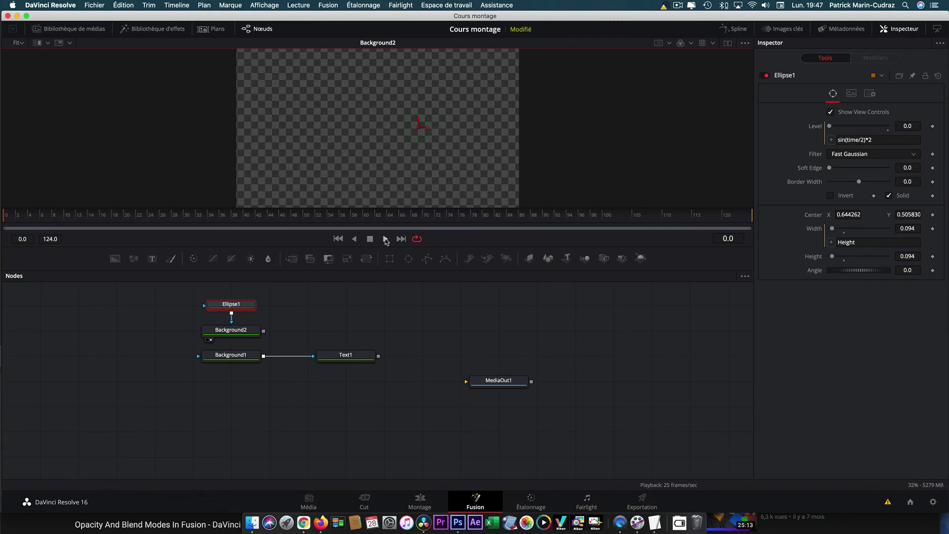
{"action": "left_click", "coordinate": [386, 239]}
{"action": "left_click", "coordinate": [370, 239]}
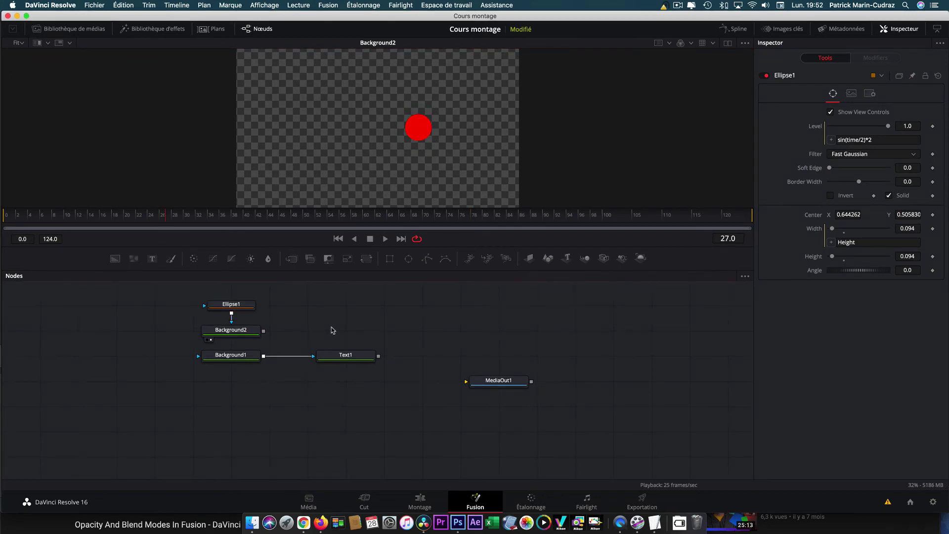
Merge Background2 and Text1 through a Merge node into MediaOut1 and check the result
{"action": "left_click_drag", "start_coordinate": [292, 259], "coordinate": [441, 344]}
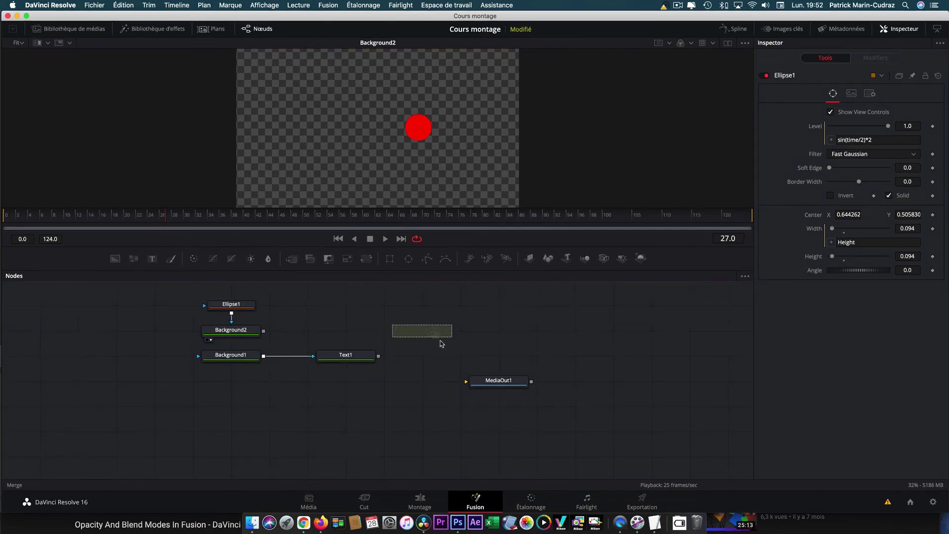
{"action": "left_click_drag", "start_coordinate": [263, 330], "coordinate": [390, 331]}
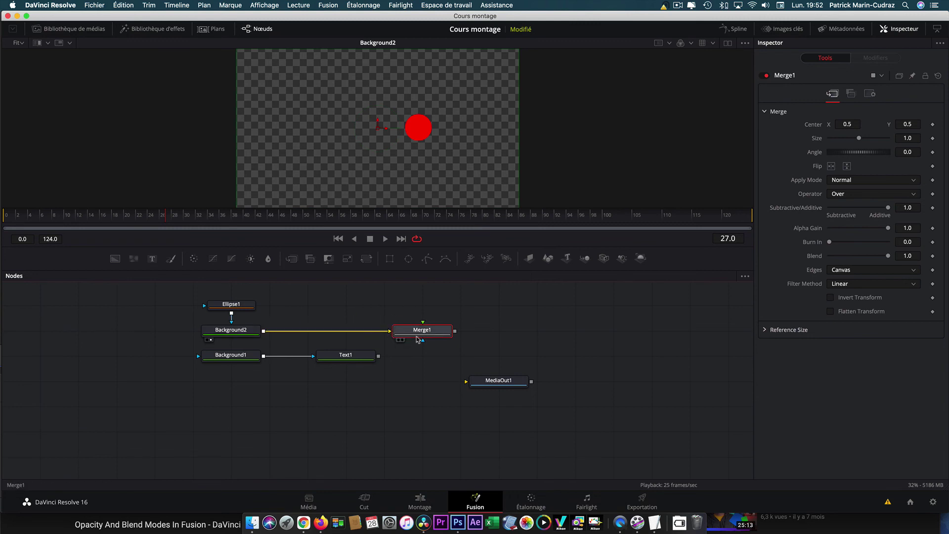
{"action": "mouse_move", "coordinate": [378, 356]}
{"action": "left_mouse_down"}
{"action": "mouse_move", "coordinate": [425, 331]}
{"action": "mouse_move", "coordinate": [465, 382]}
{"action": "left_mouse_up"}
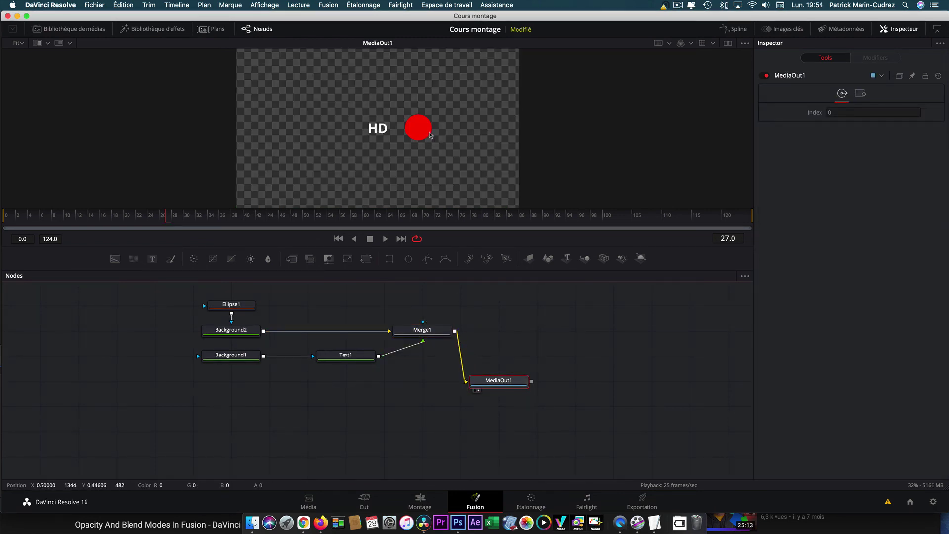
{"action": "left_click", "coordinate": [338, 239]}
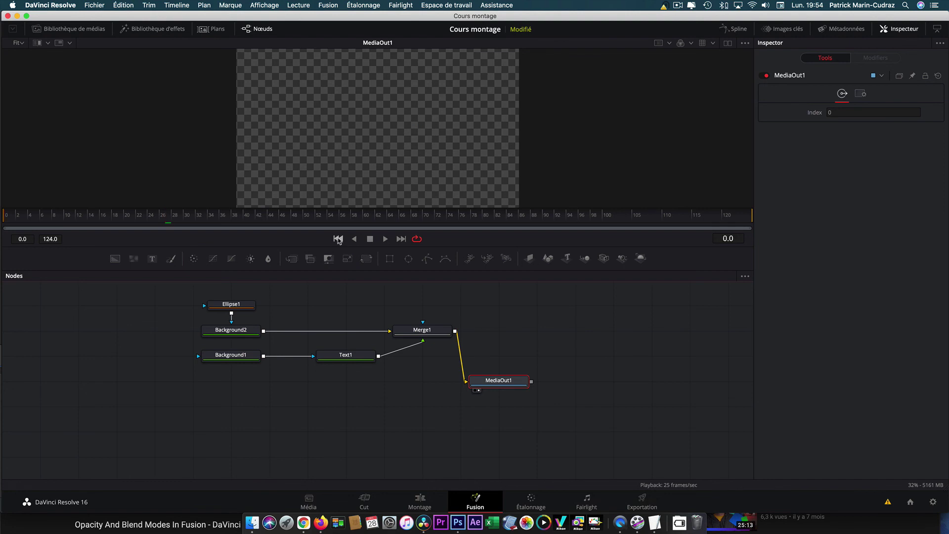
{"action": "left_click", "coordinate": [370, 240]}
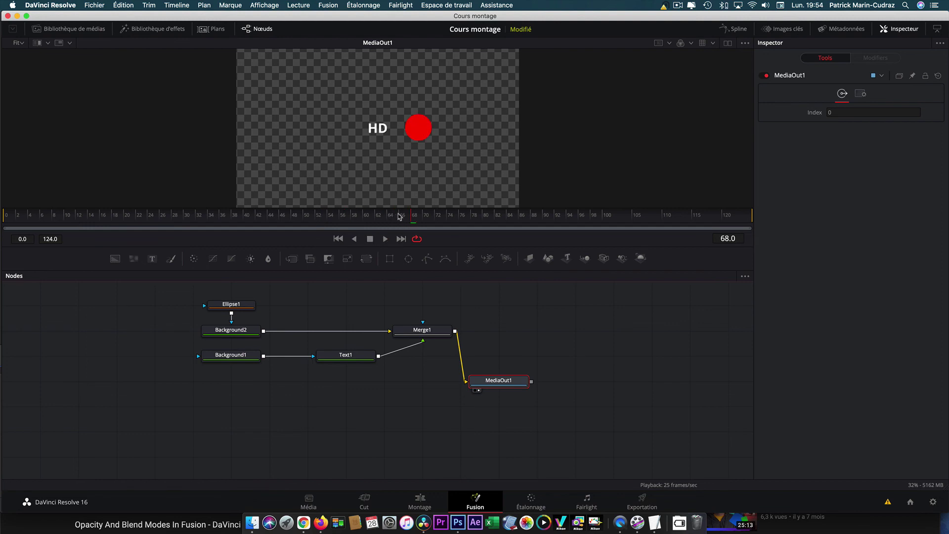